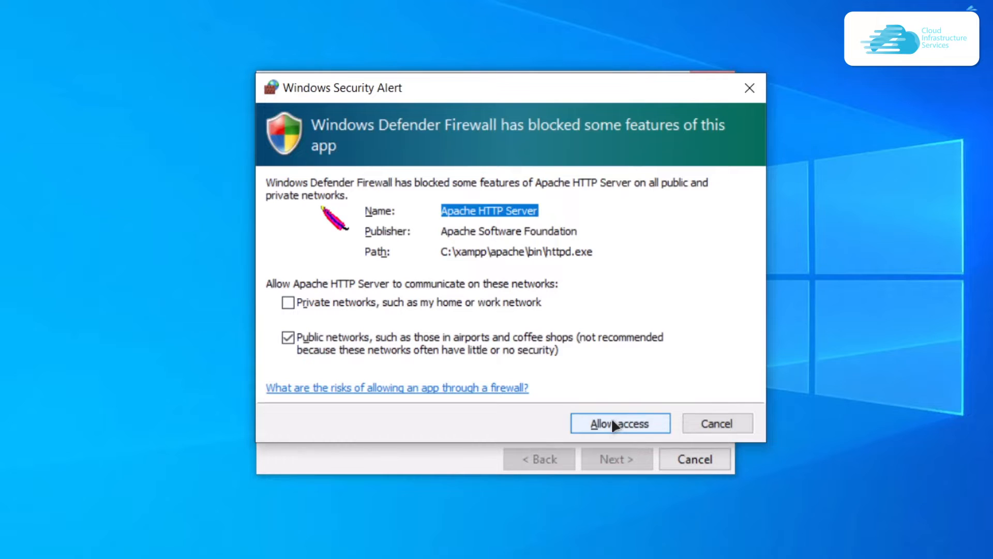
- Allow Apache through the firewall and finish setup so the XAMPP Control Panel launches
left_click(612, 423)
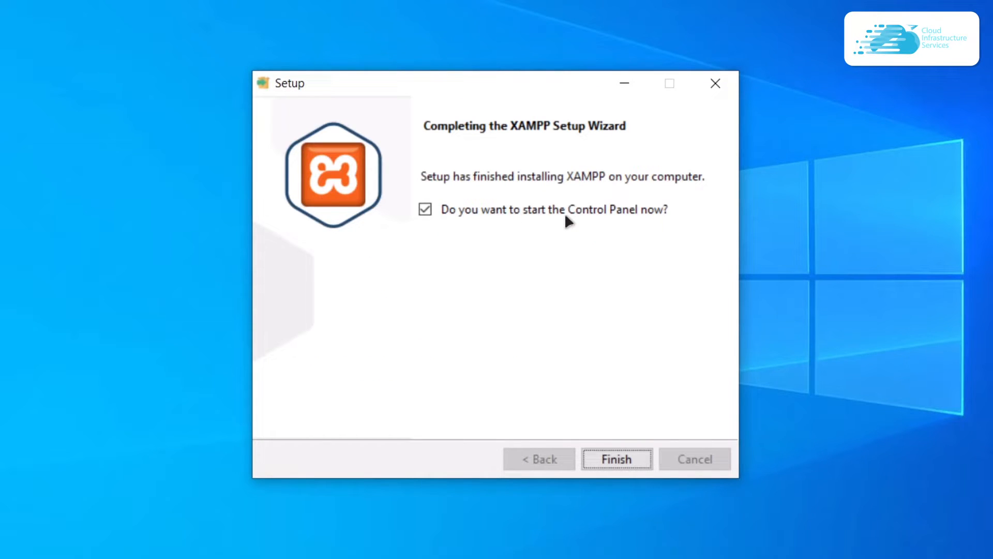
left_click(609, 459)
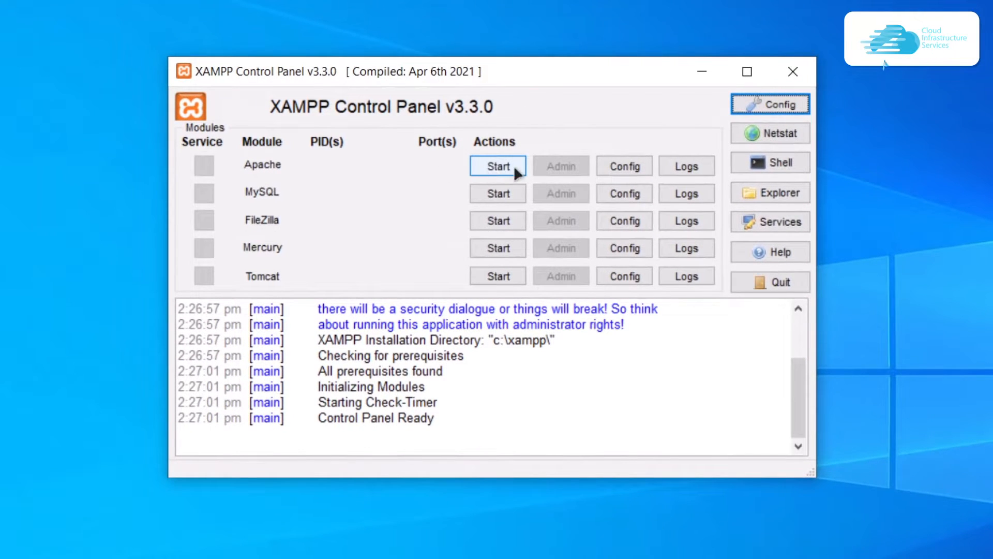
- Start Apache and MySQL, allow mysqld through the firewall, and download WordPress 6.1.1
left_click(510, 168)
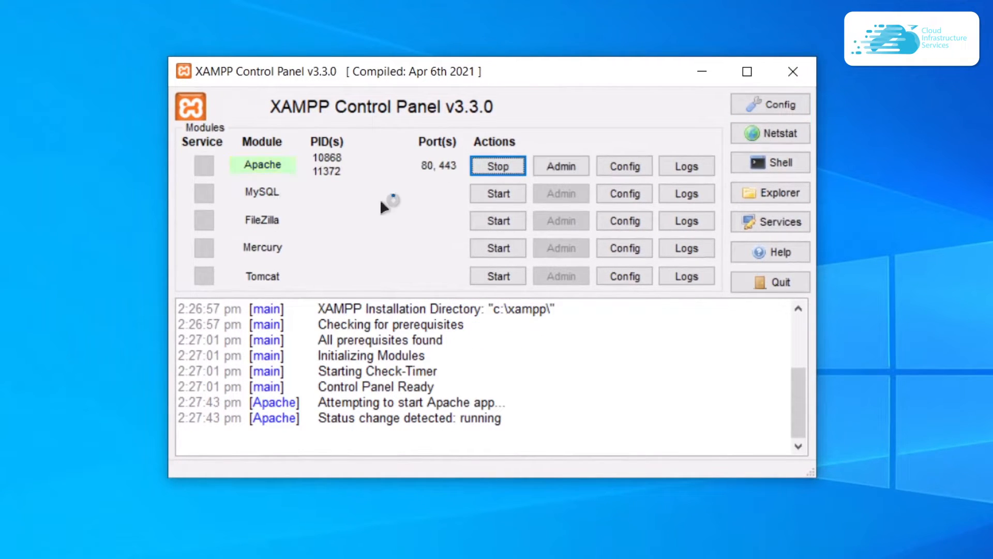
left_click(489, 196)
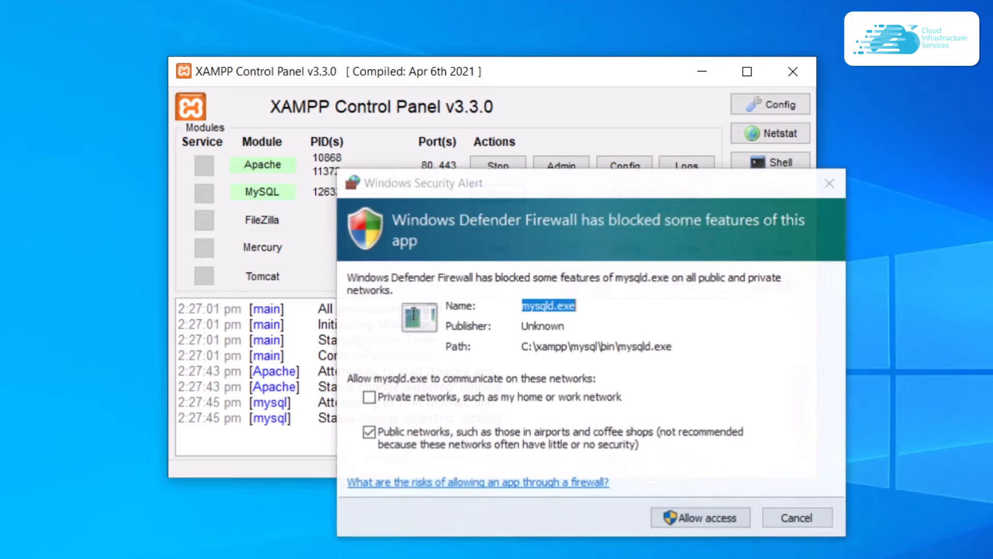
left_click(713, 519)
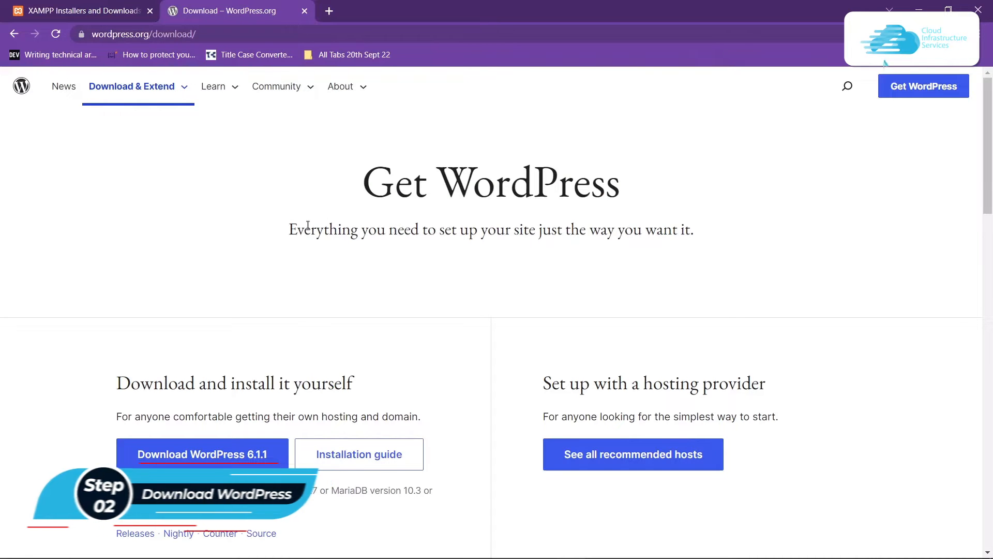
left_click(212, 456)
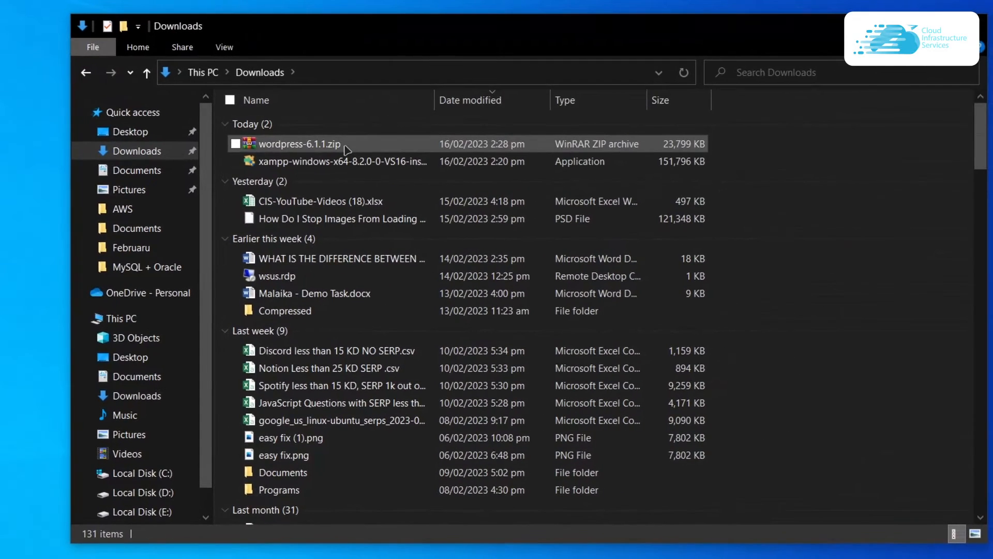
- Copy wordpress-6.1.1.zip into C:\xampp\htdocs and open the archive there
left_click(346, 150)
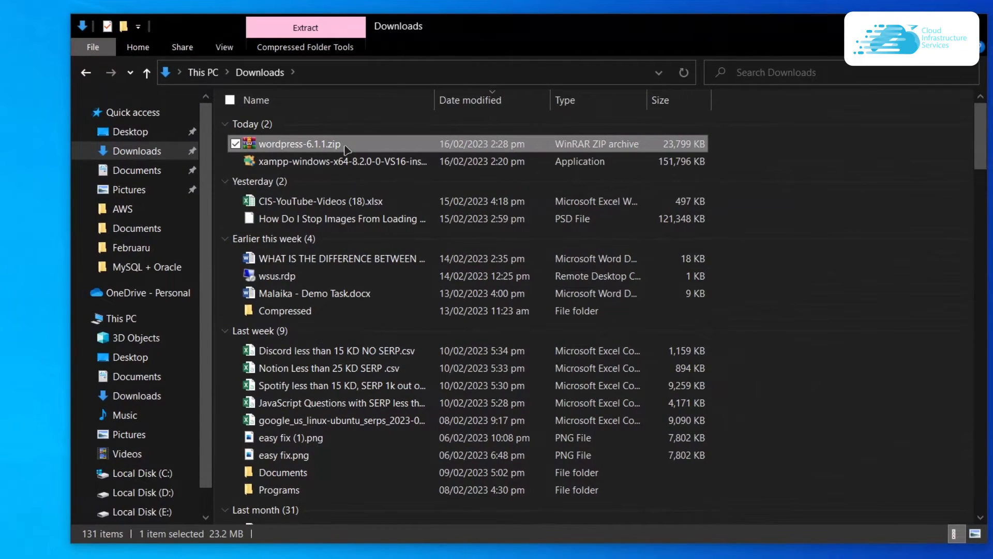
left_click(155, 475)
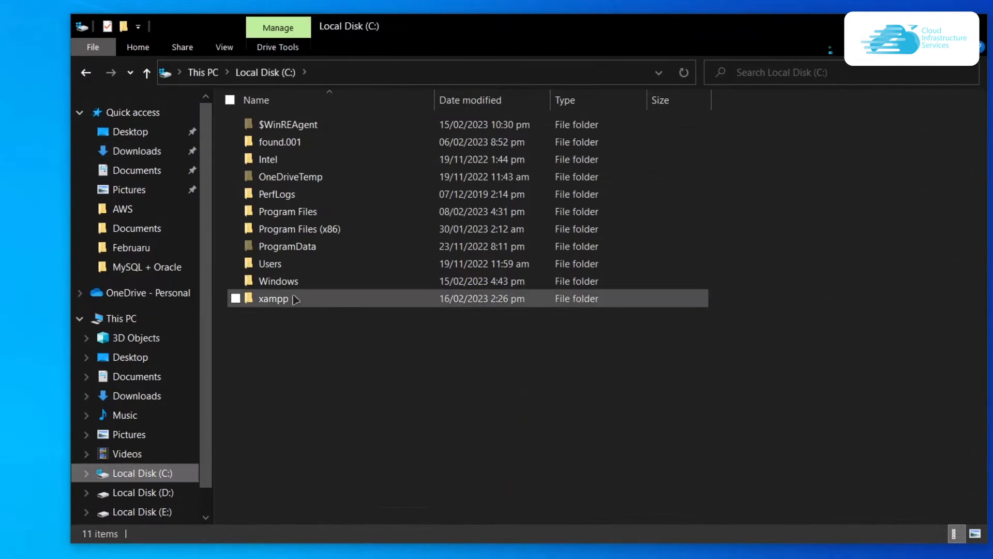
double_click(293, 300)
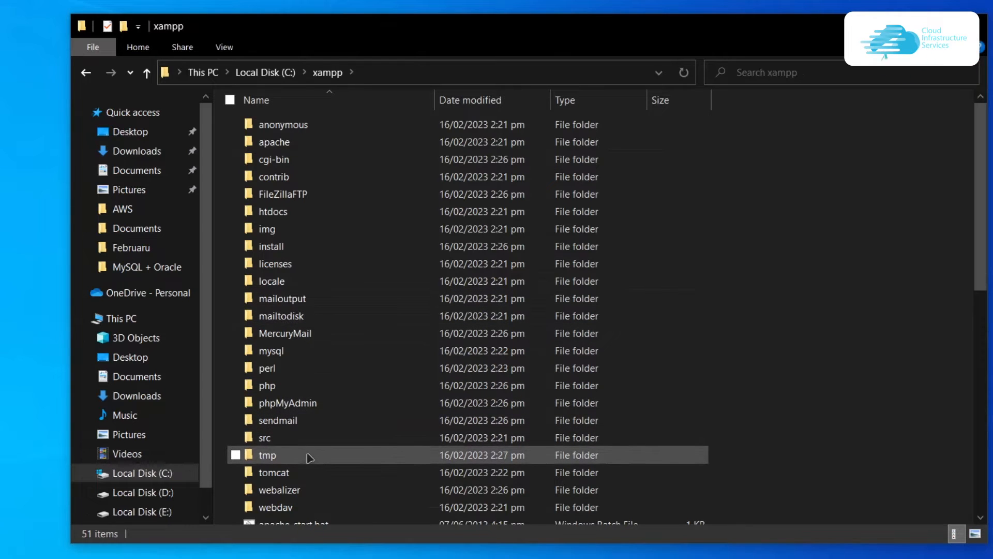
double_click(273, 211)
key("ctrl+v")
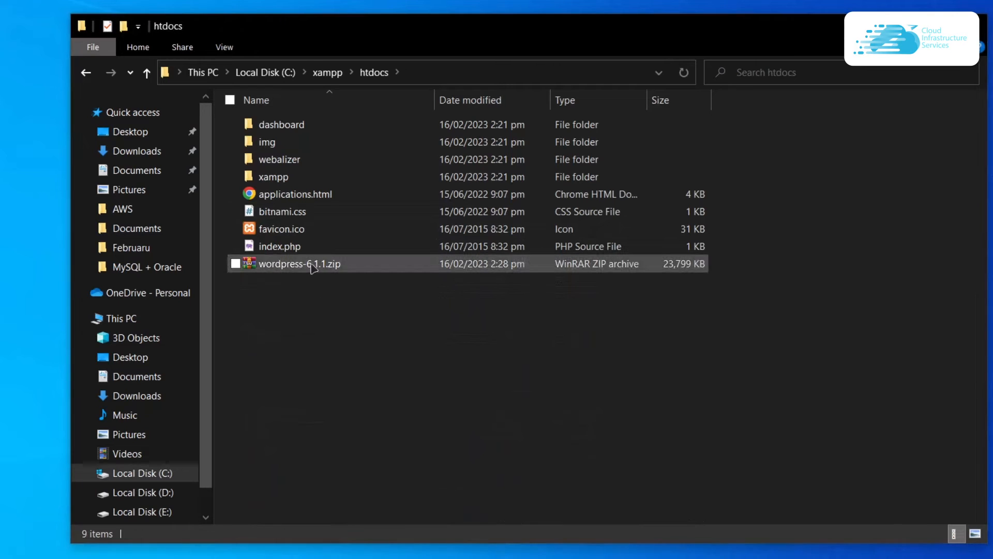
double_click(326, 262)
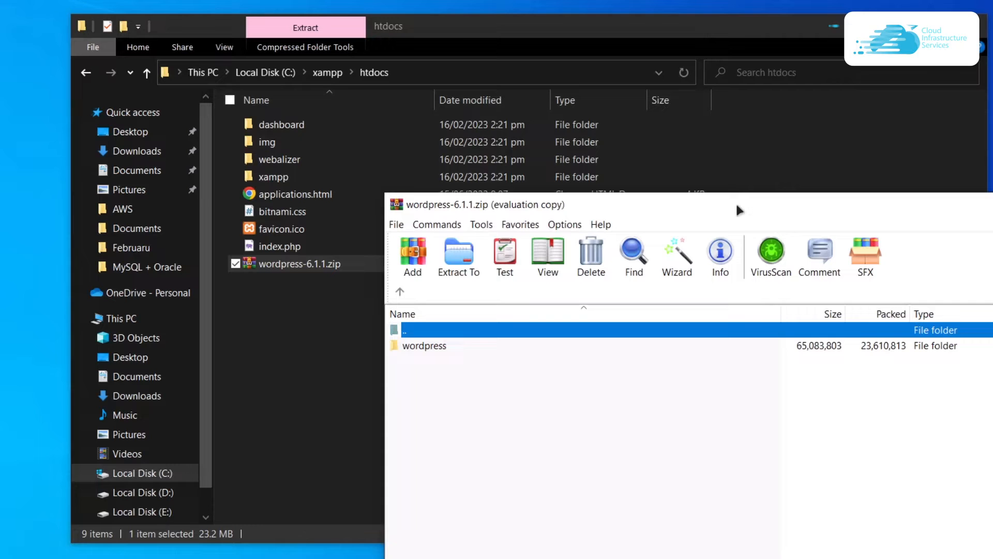
- Drag the wordpress folder out of the WinRAR archive into htdocs to extract it
left_click(564, 350)
left_click_drag(568, 356, 472, 357)
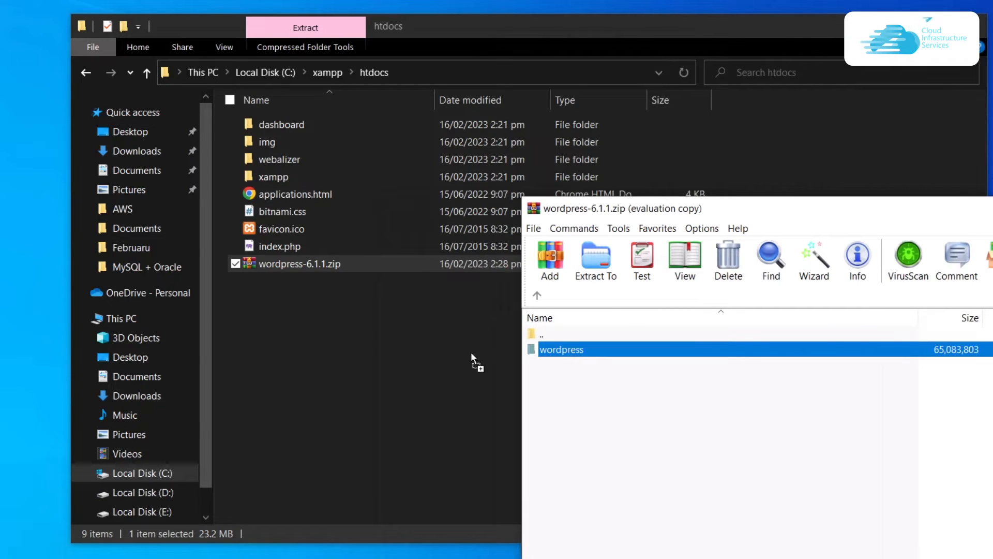
left_click_drag(297, 301, 296, 301)
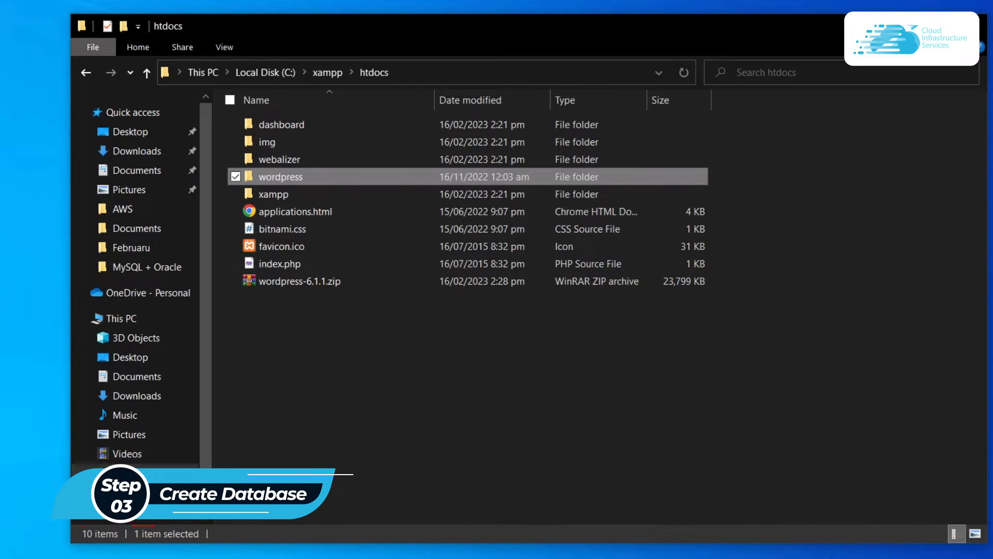
- Load localhost/phpmyadmin in a new browser tab
mouse_move(348, 541)
left_click(559, 474)
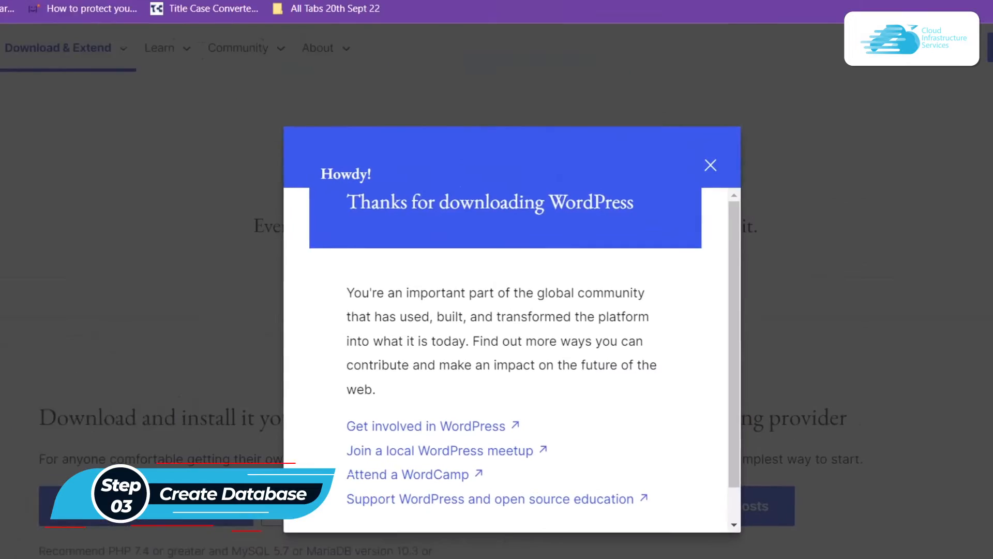
key("ctrl+t")
type("lo")
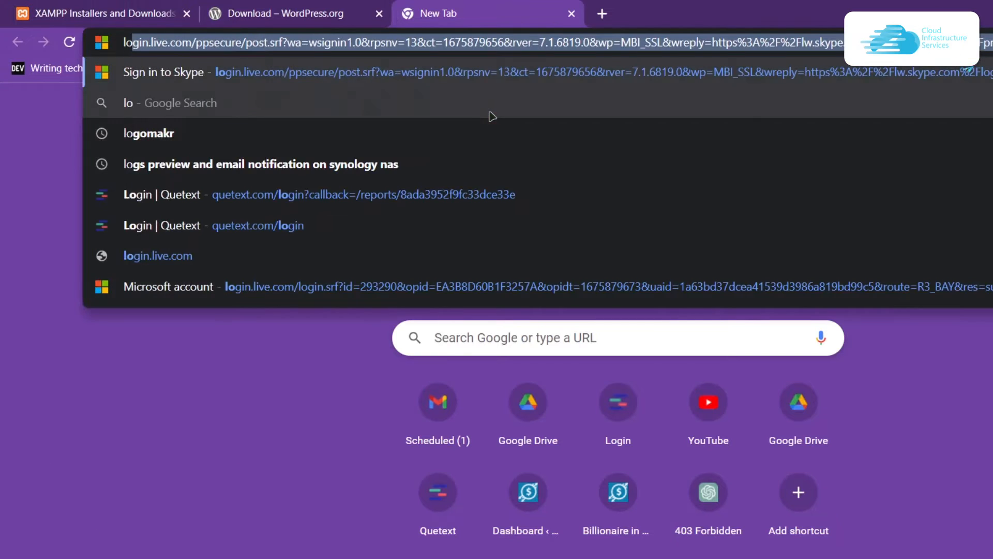
type("calhost/")
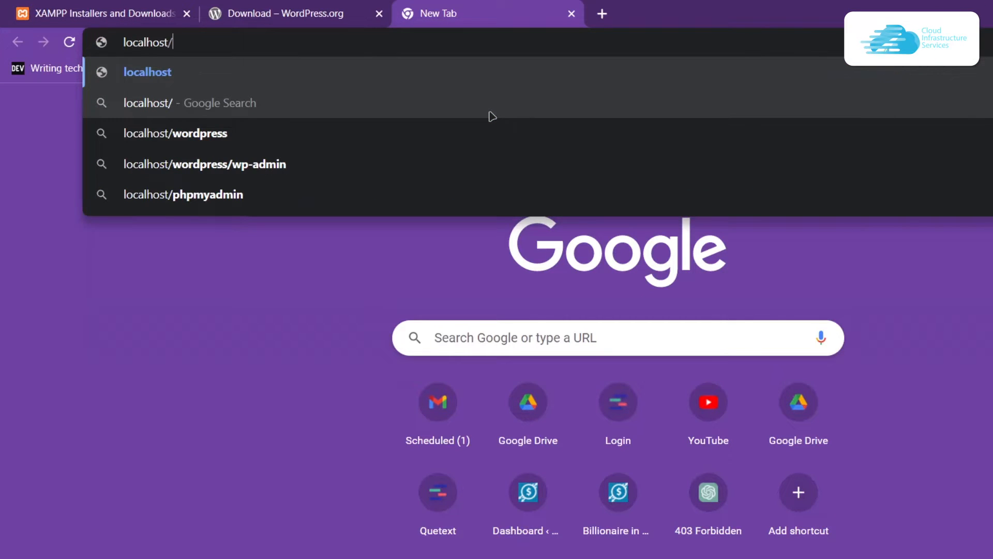
type("phpmyadmin")
key("Return")
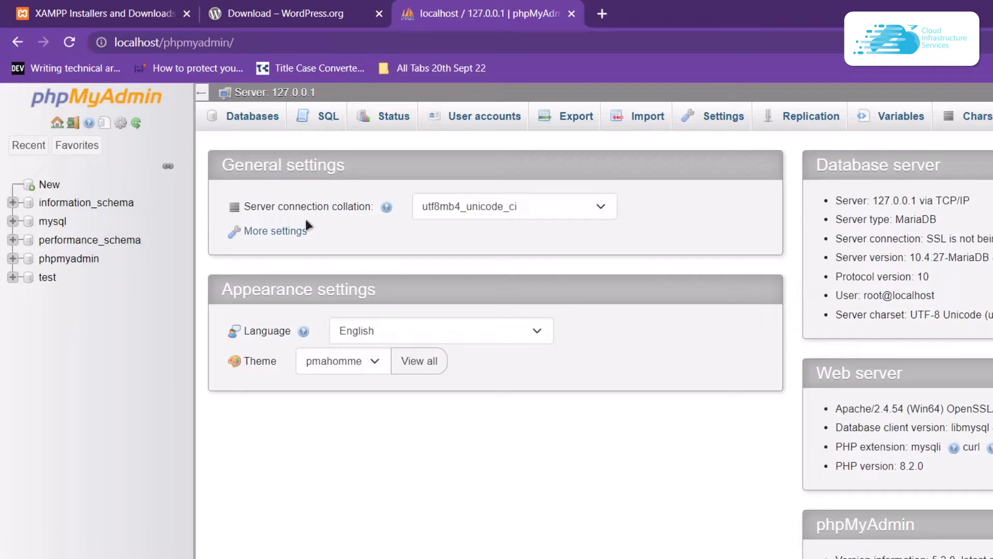
- Create a database named wordpress from the Databases page
left_click(260, 122)
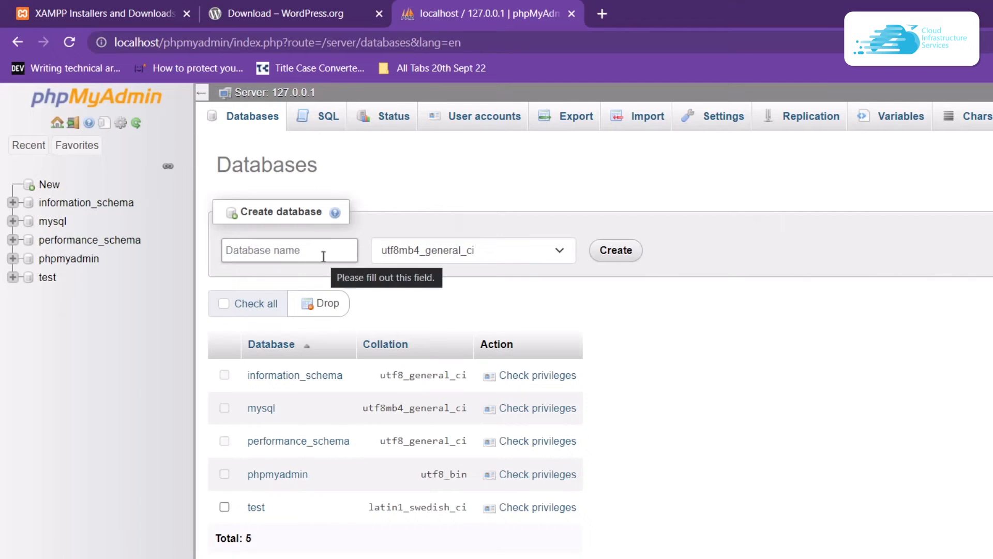
left_click(323, 256)
type("w")
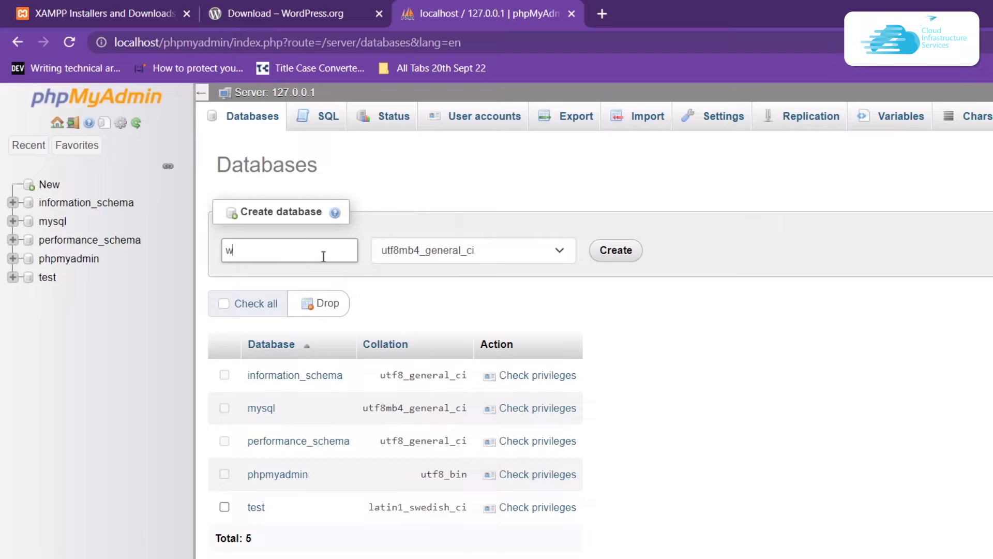
type("ordpress")
left_click(616, 250)
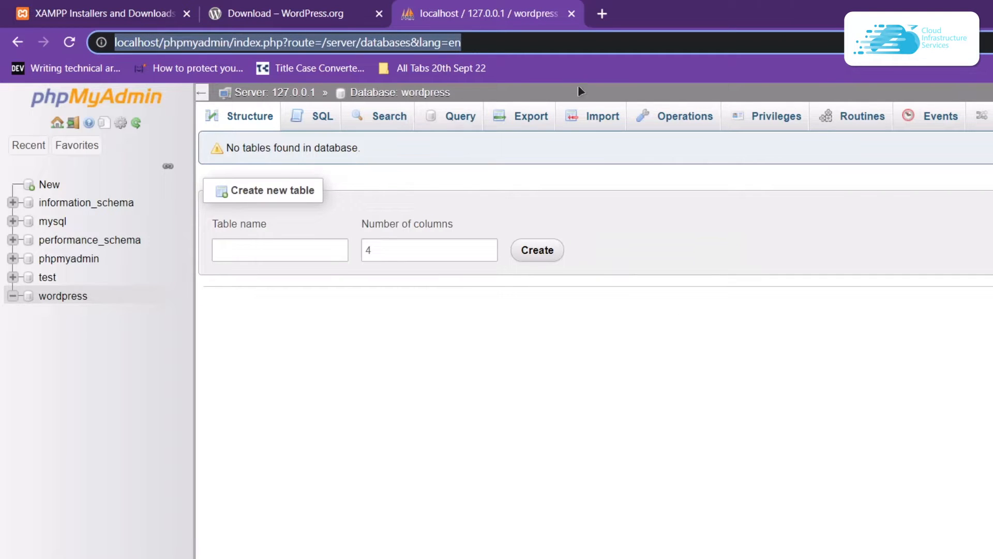
left_click(601, 14)
type("htt")
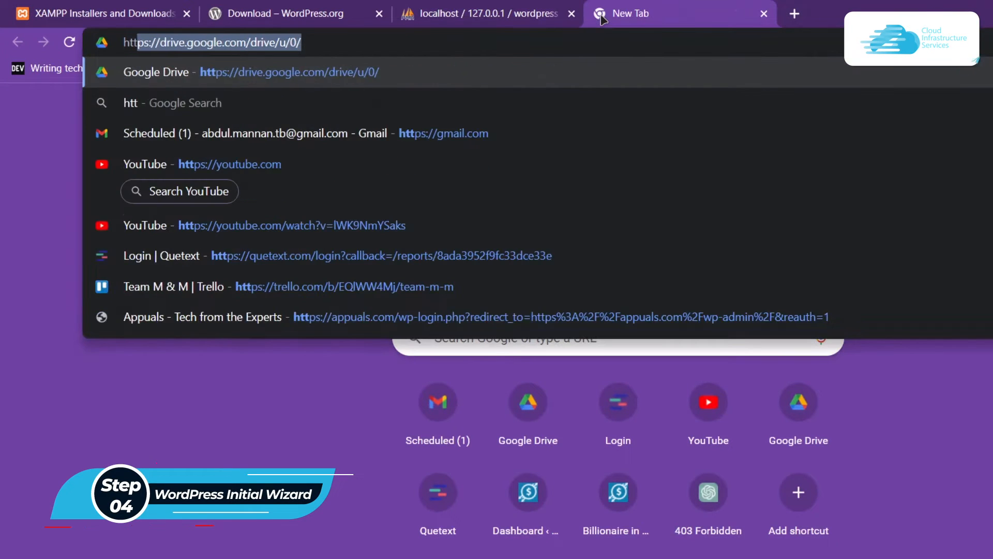
type("p://loca")
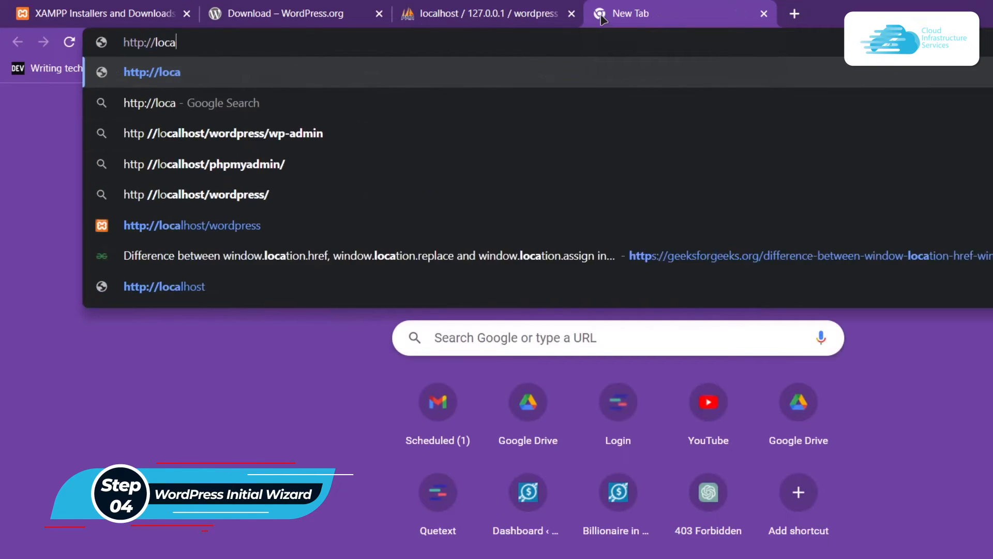
type("lhost/word")
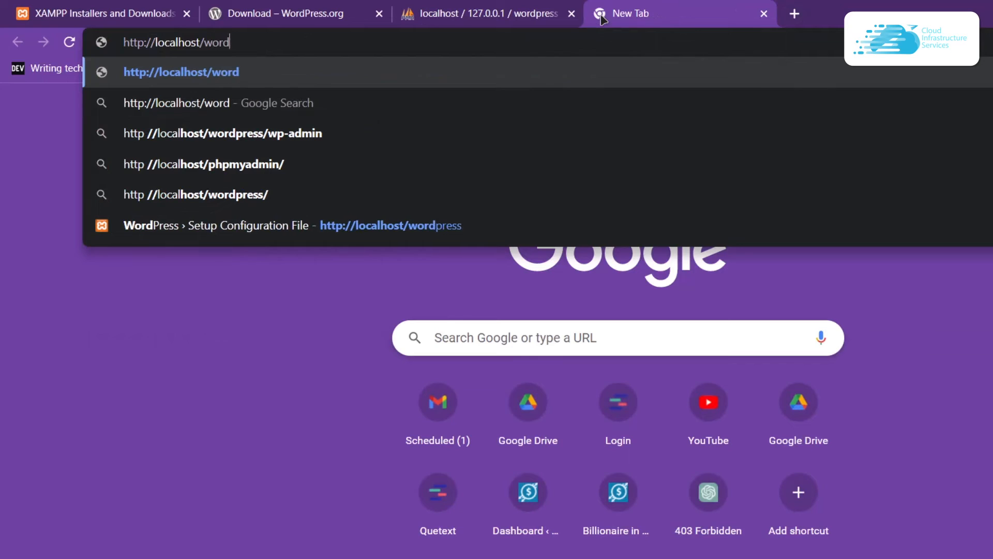
type("press")
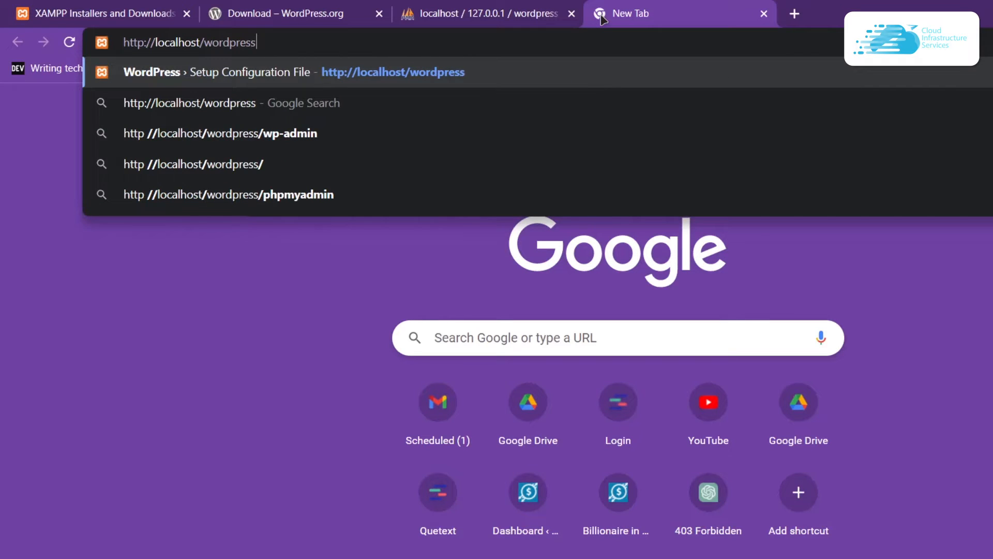
key("Return")
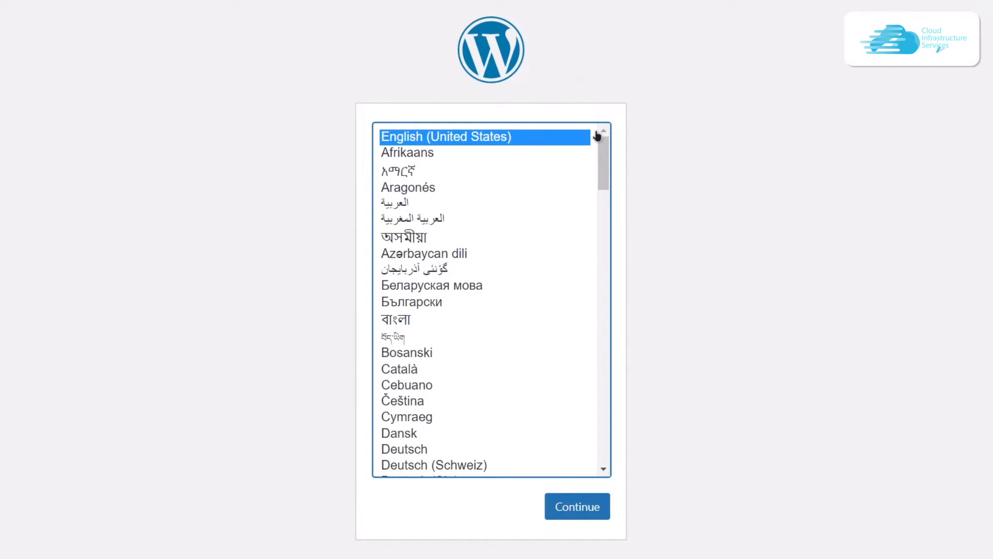
left_click(565, 514)
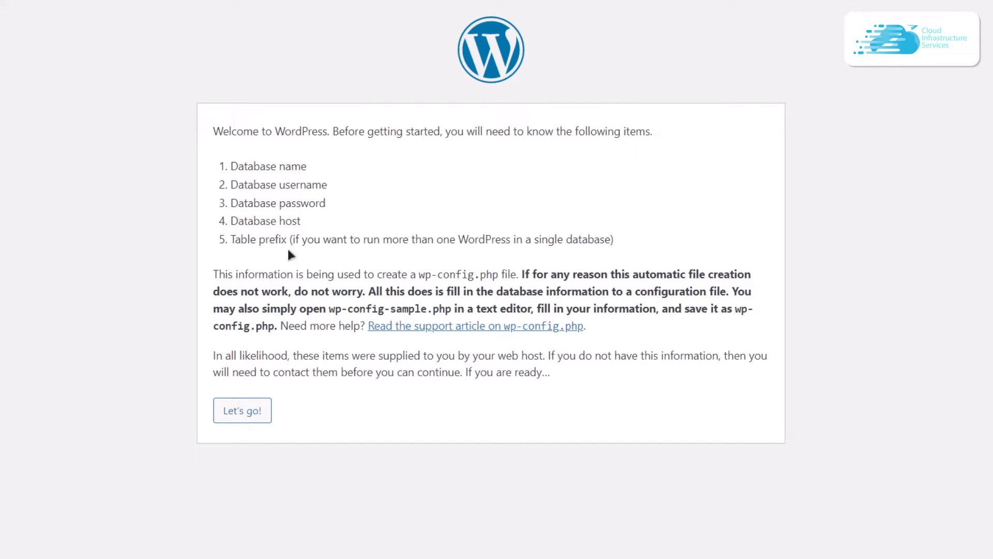
left_click(239, 411)
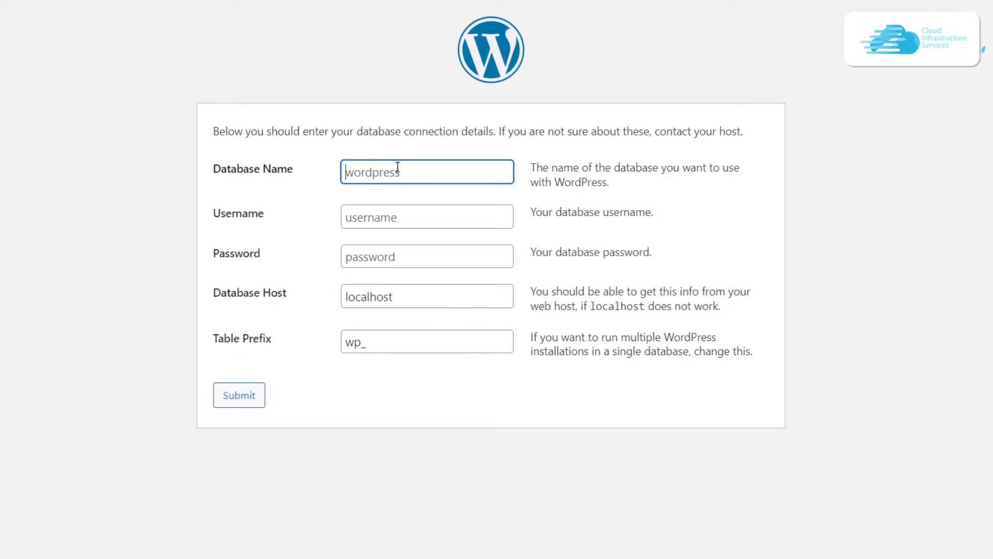
type("wordpress")
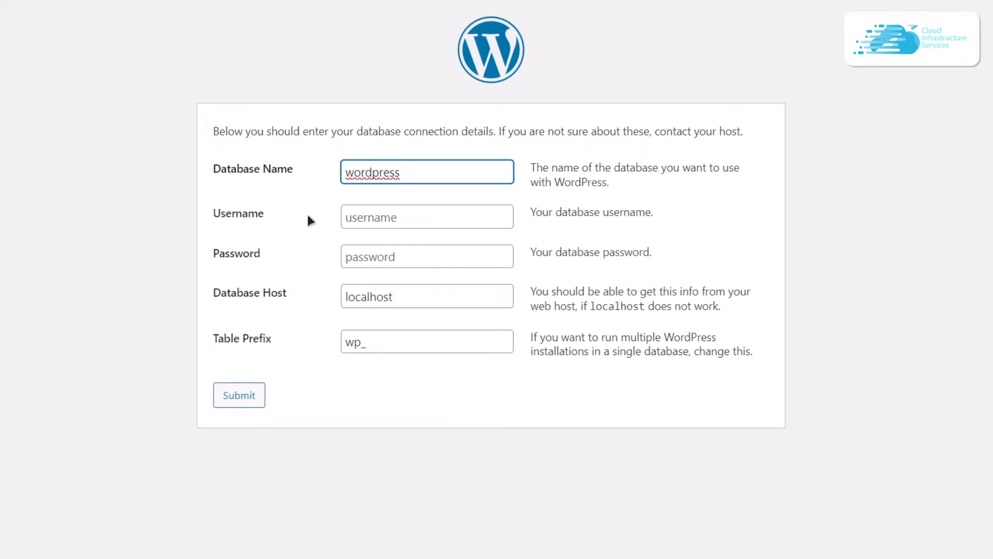
- Return to the phpMyAdmin server home and show the user accounts list
left_click(450, 8)
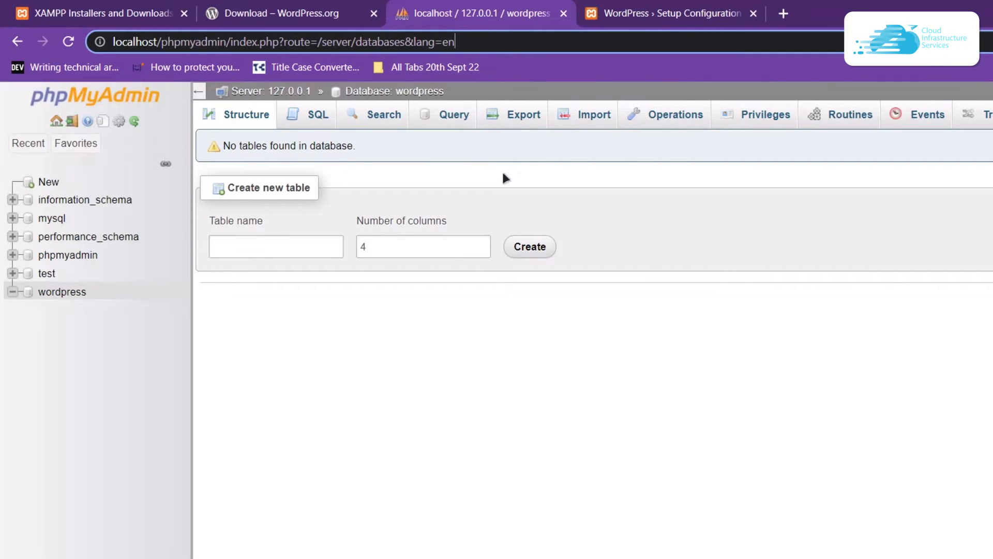
left_click(269, 92)
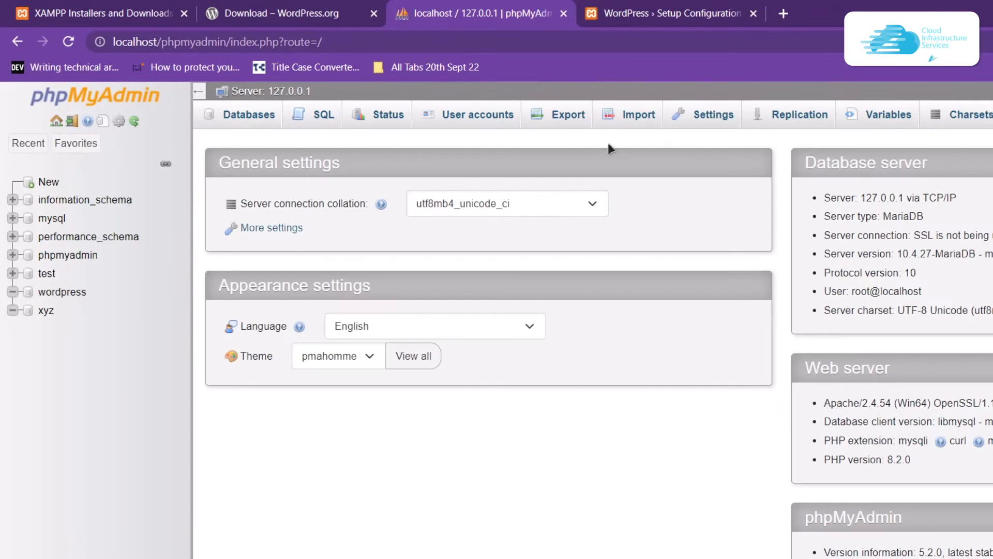
left_click(472, 118)
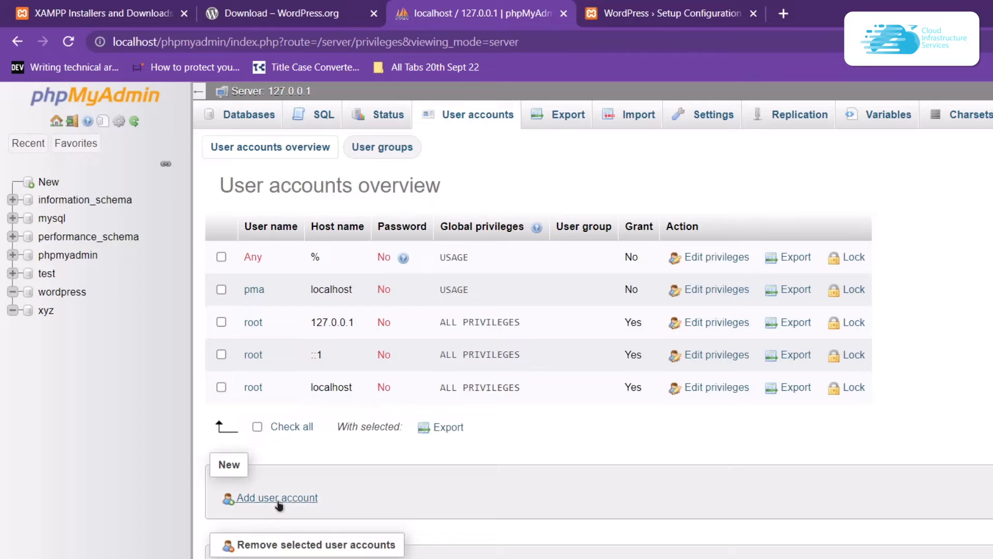
- Add user account 'wordpress' for any host with a password entered and confirmed
left_click(278, 498)
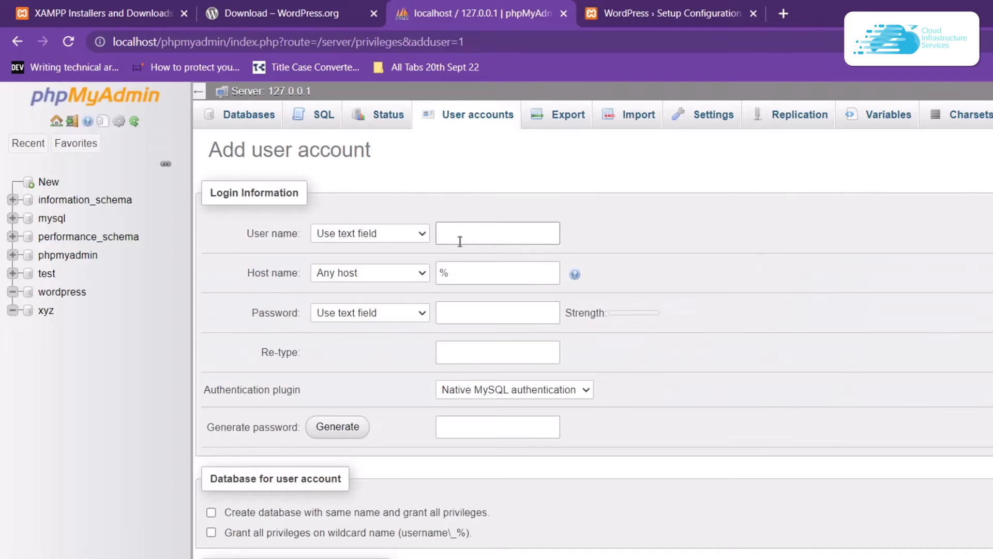
left_click(460, 241)
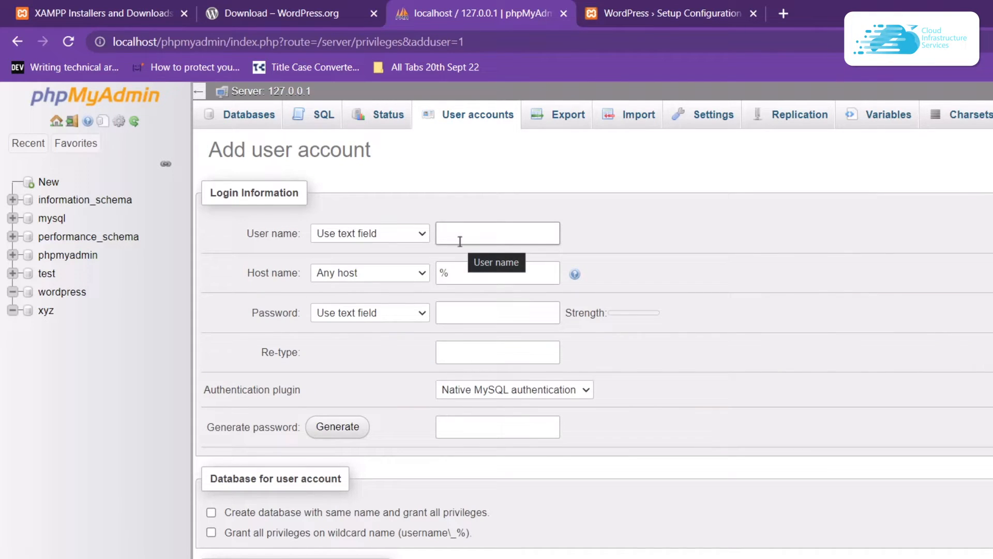
type("wordpress")
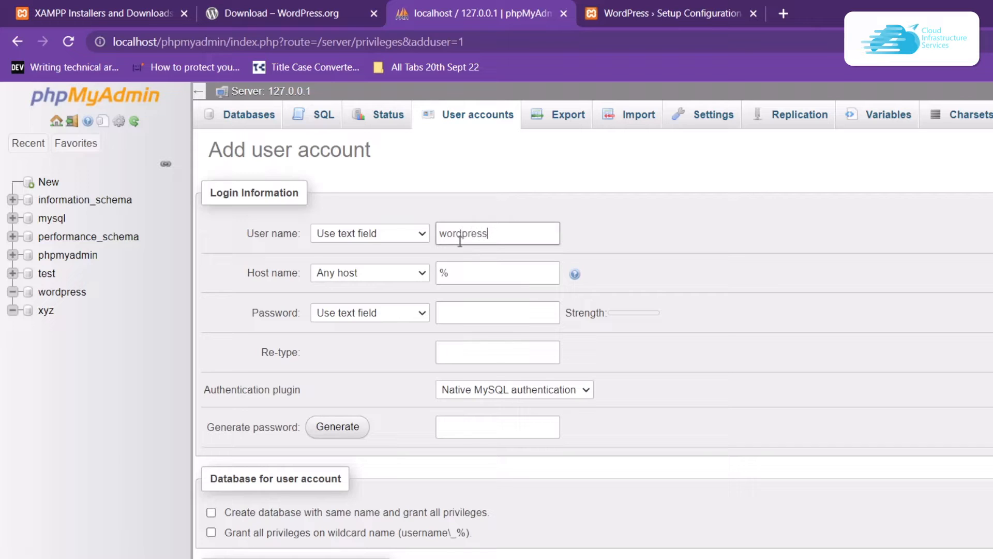
left_click(466, 313)
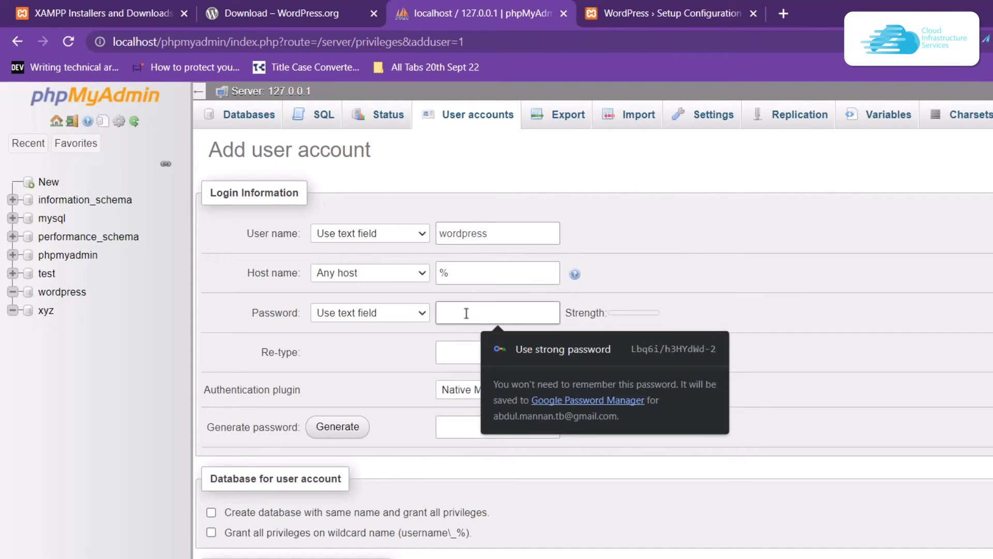
left_click(457, 354)
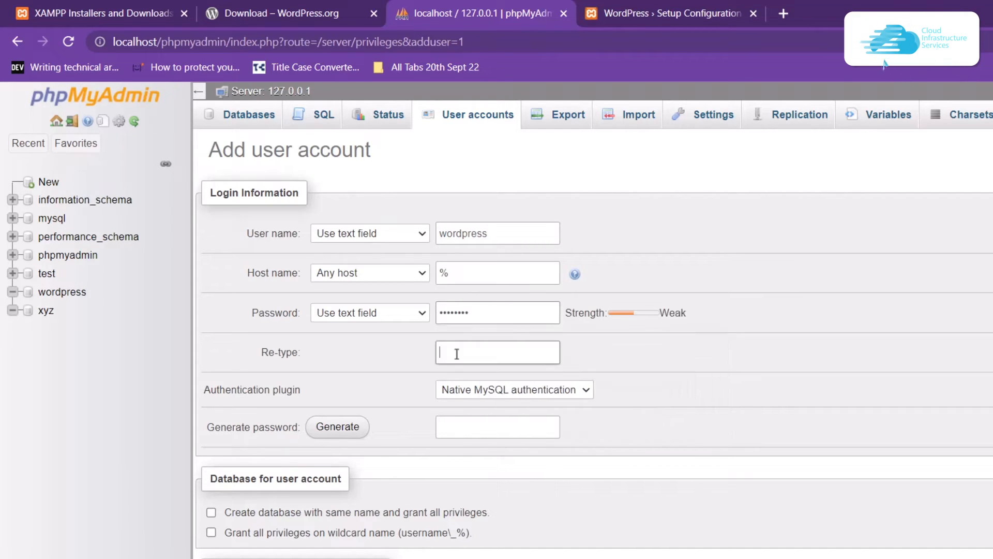
type("••••••••")
scroll(496, 391, "down", 3)
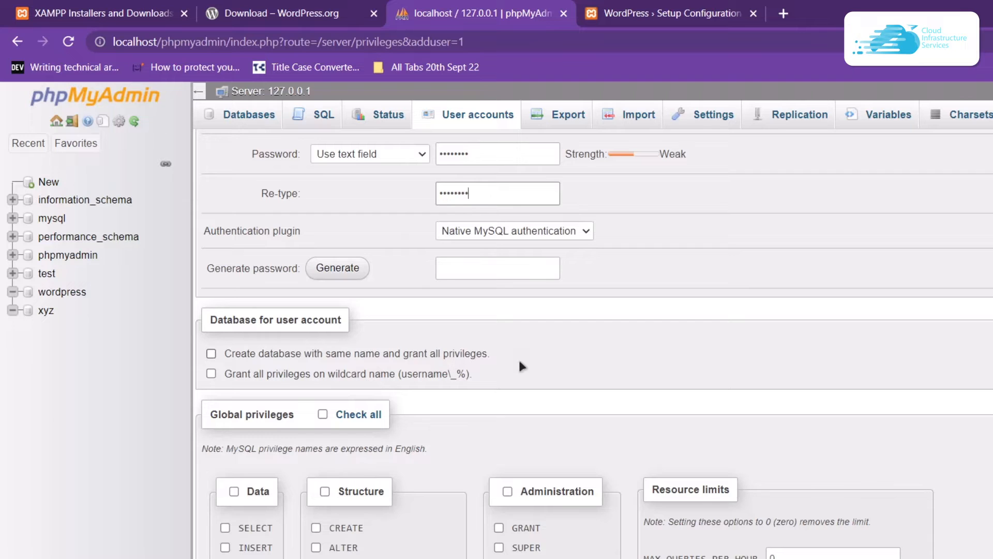
scroll(438, 379, "down", 3)
scroll(497, 294, "down", 4)
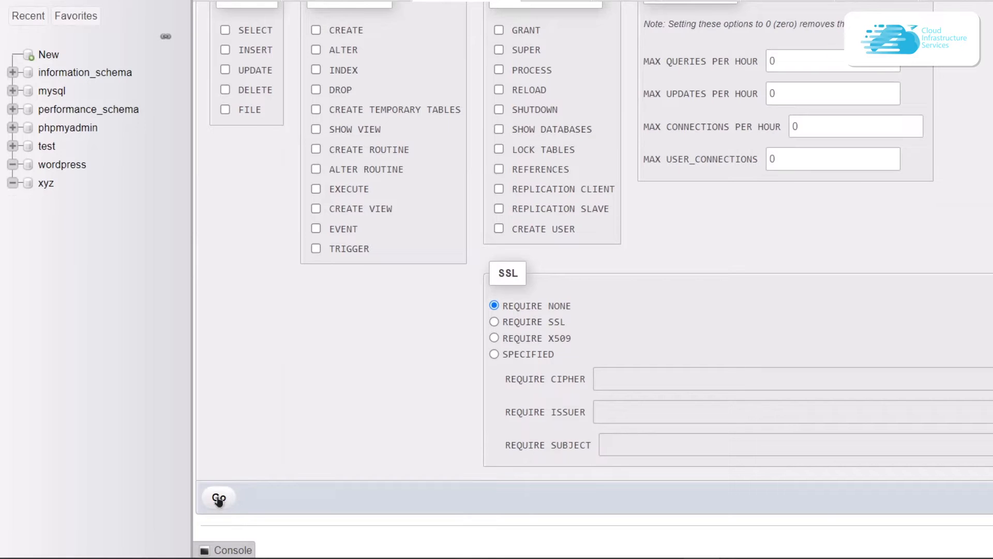
left_click(219, 497)
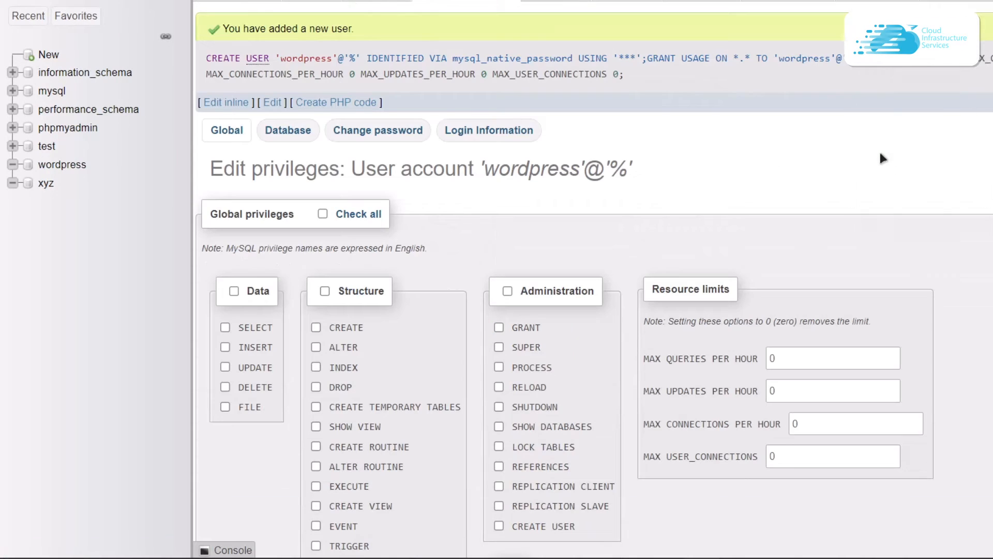
- Grant the wordpress user all privileges on the wordpress database via Check all
left_click(282, 135)
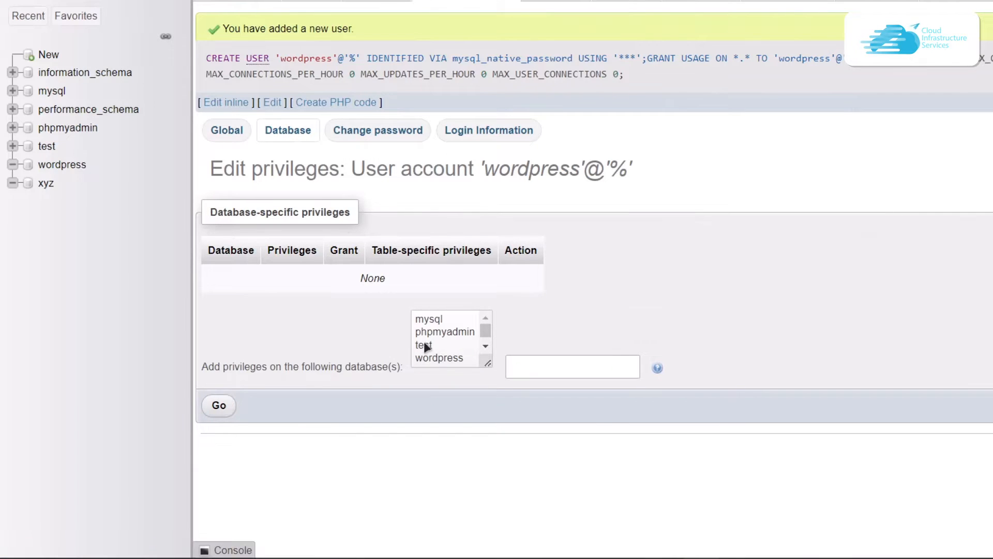
left_click(441, 359)
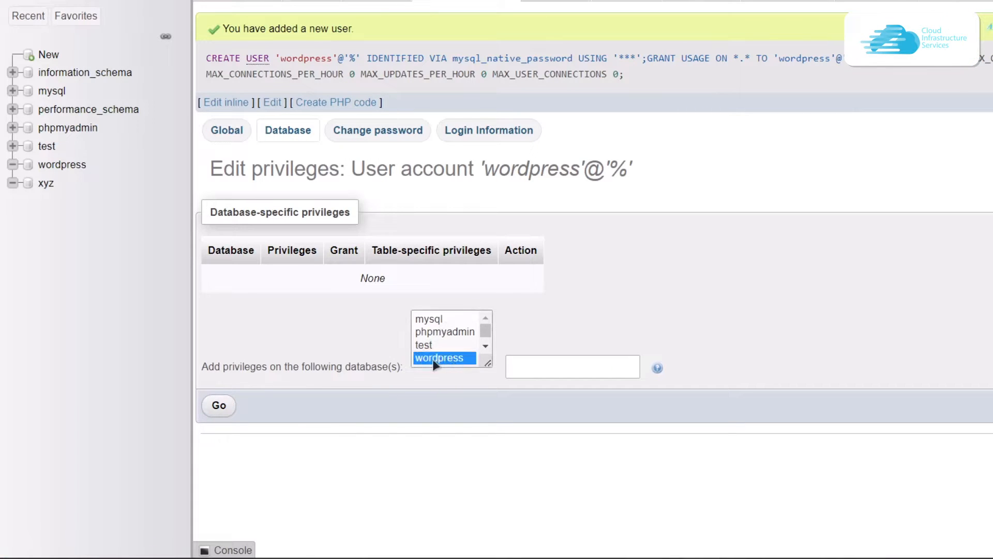
left_click(219, 405)
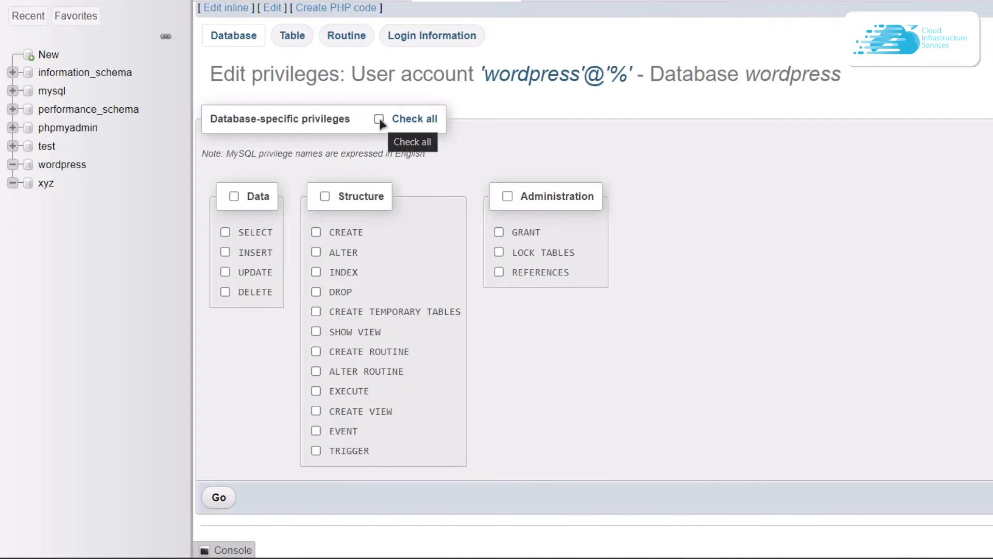
left_click(380, 119)
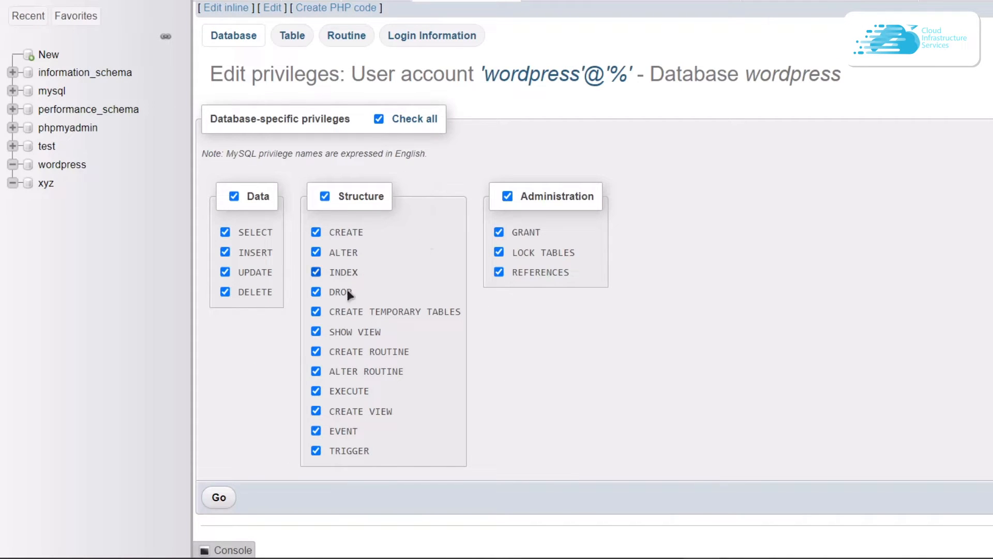
left_click(227, 503)
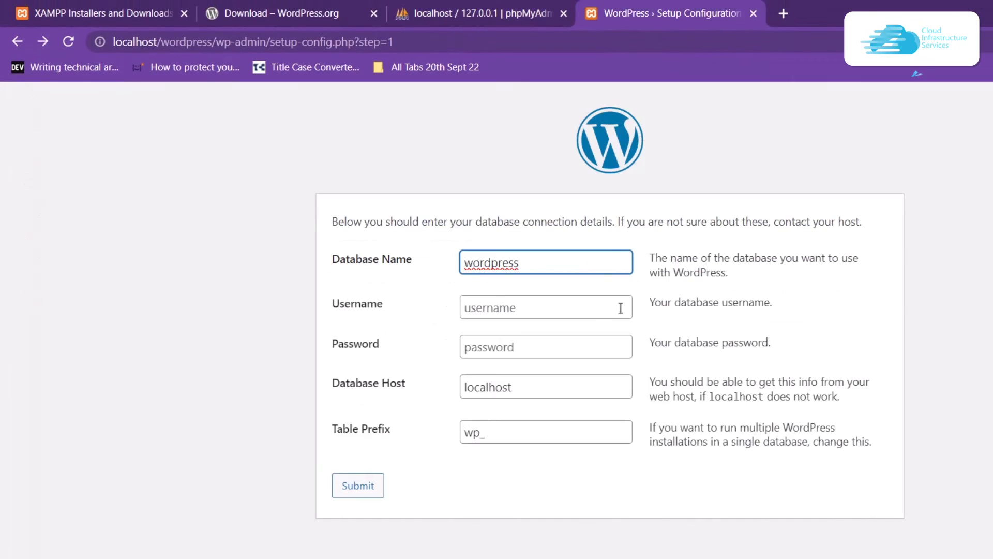
- Submit username wordpress and its database password, keeping host localhost and prefix wp_
left_click(565, 308)
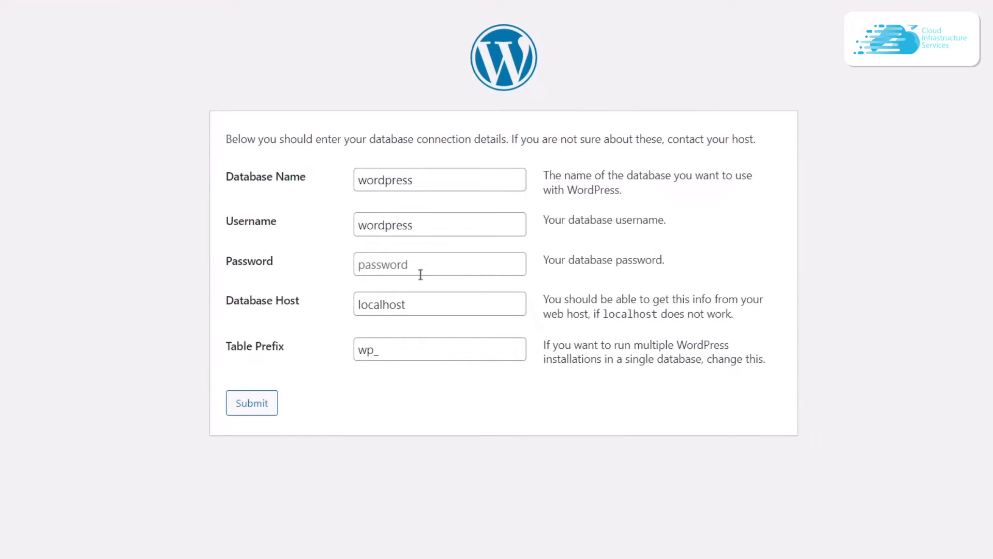
left_click(420, 271)
left_click(417, 424)
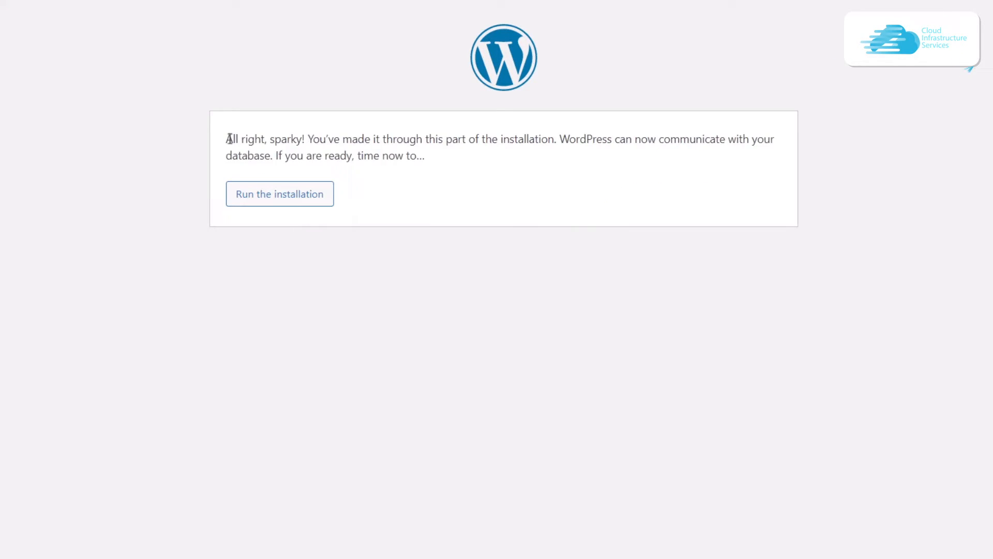
left_click_drag(227, 139, 429, 157)
left_click(433, 161)
- Run the installation and enter site title democis.com with admin username admin123
left_click(318, 198)
scroll(776, 409, "down", 1)
scroll(693, 377, "down", 2)
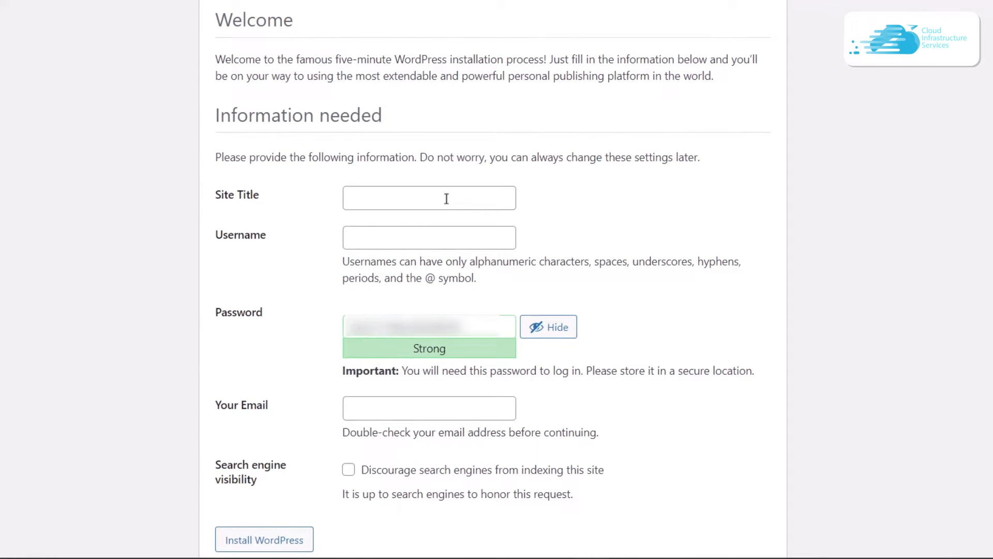
left_click(446, 199)
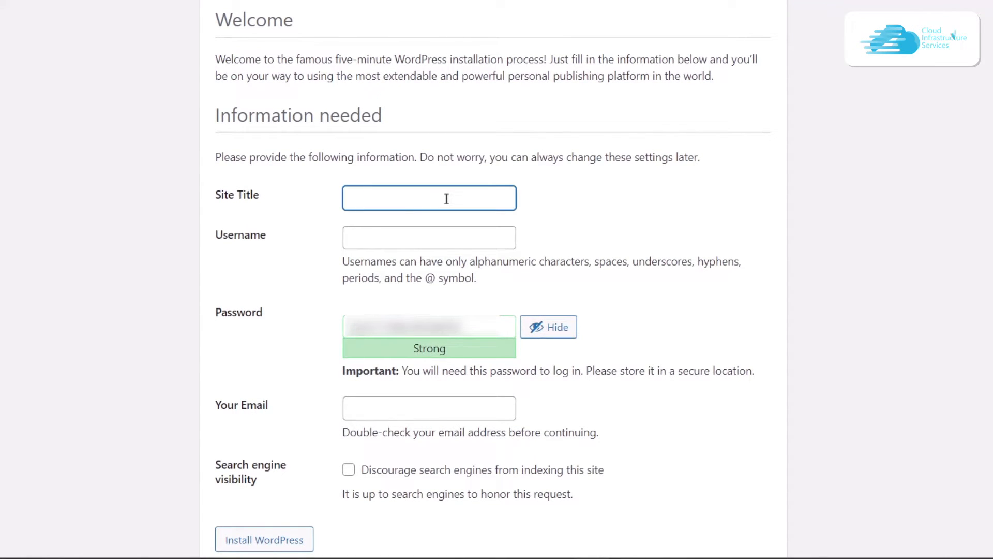
type("democis.com")
left_click(484, 241)
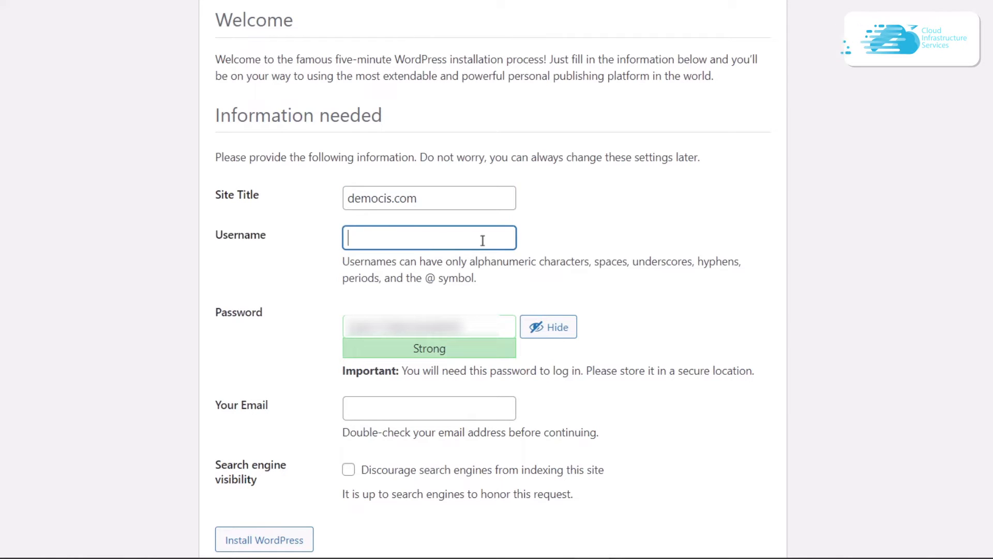
scroll(550, 217, "down", 1)
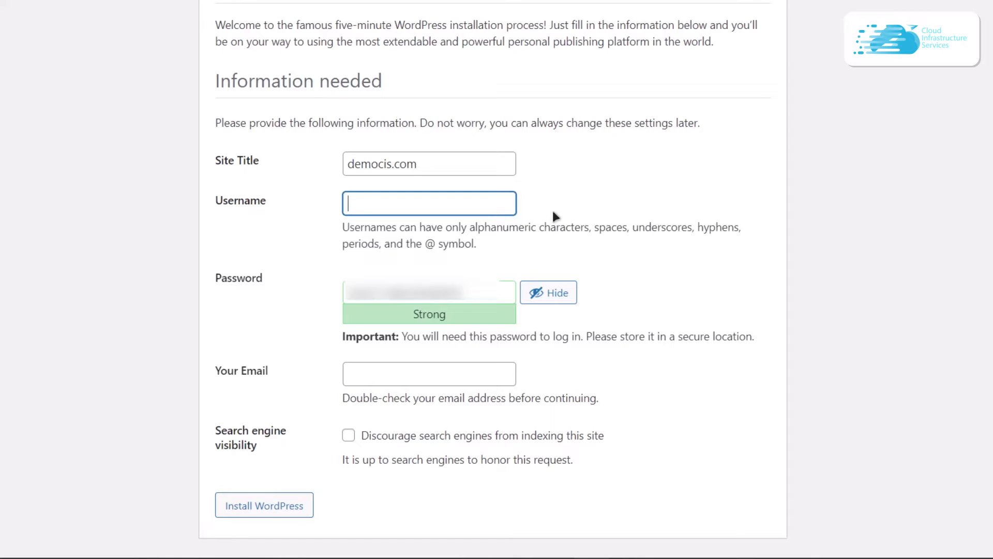
type("admin123")
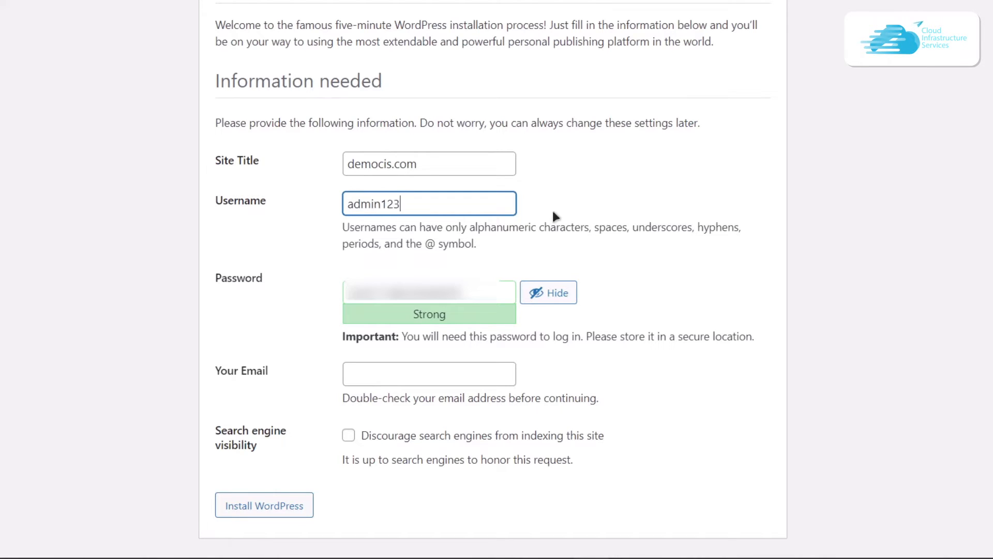
- Replace the suggested password with a weak one, confirm it, add the admin e-mail, and install
key("Tab")
left_click(549, 292)
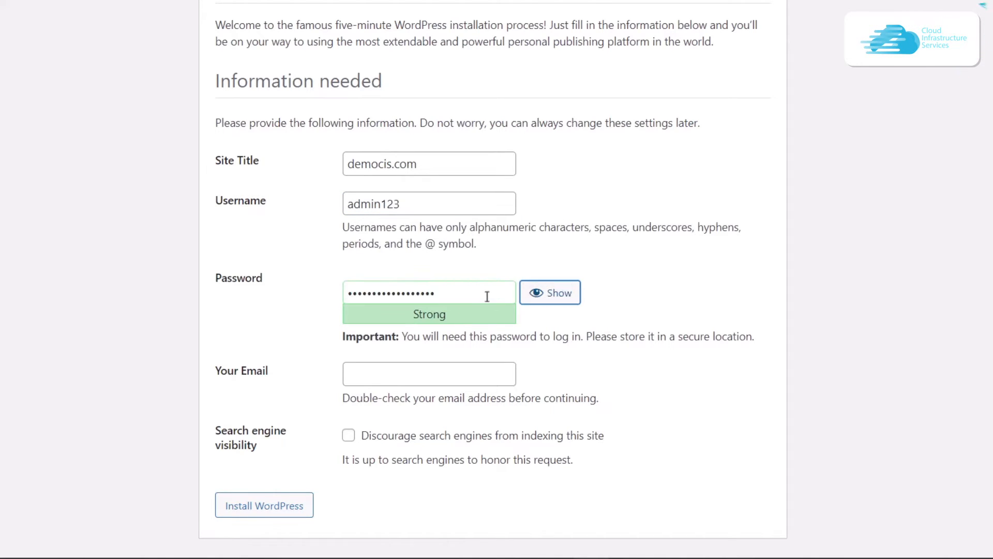
double_click(483, 295)
key("ctrl+v")
scroll(576, 368, "down", 1)
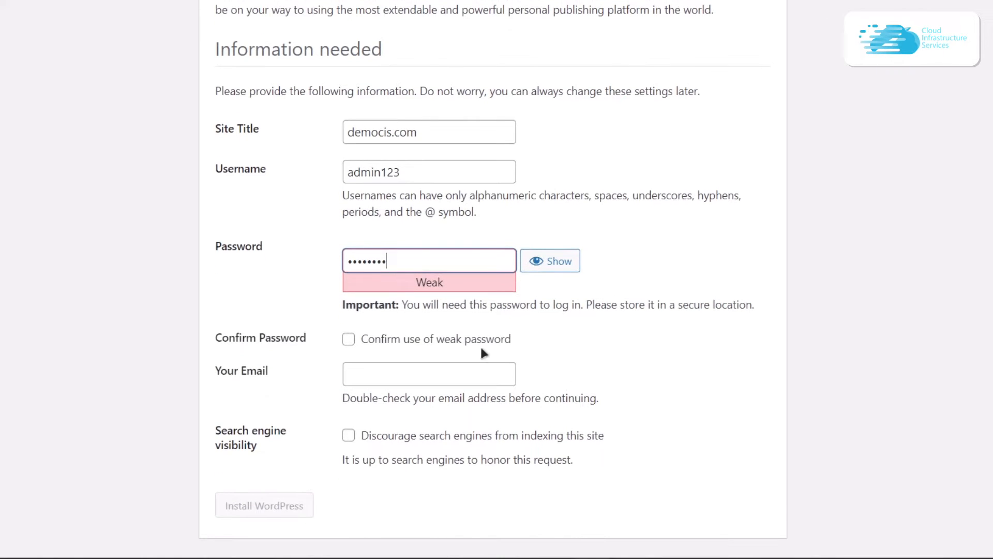
left_click(348, 340)
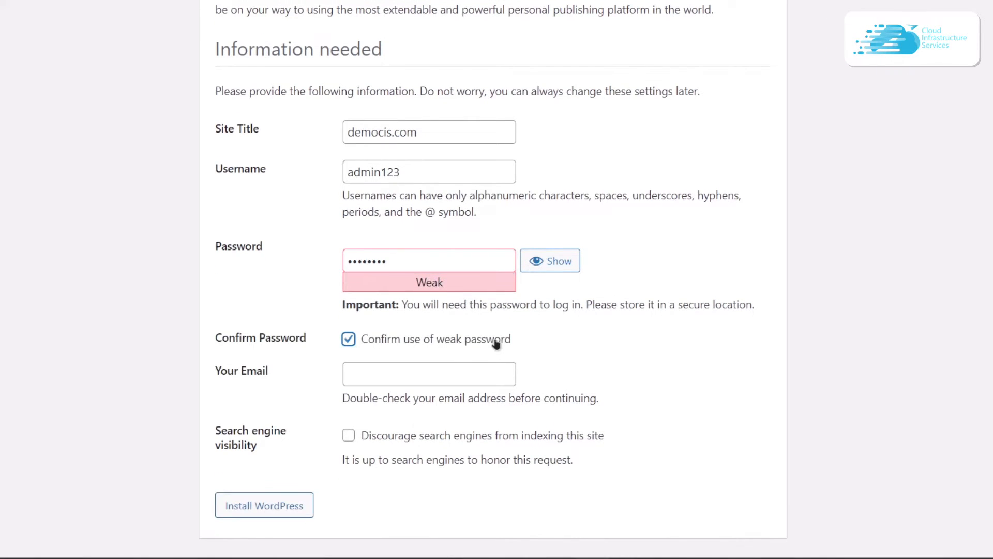
left_click(418, 365)
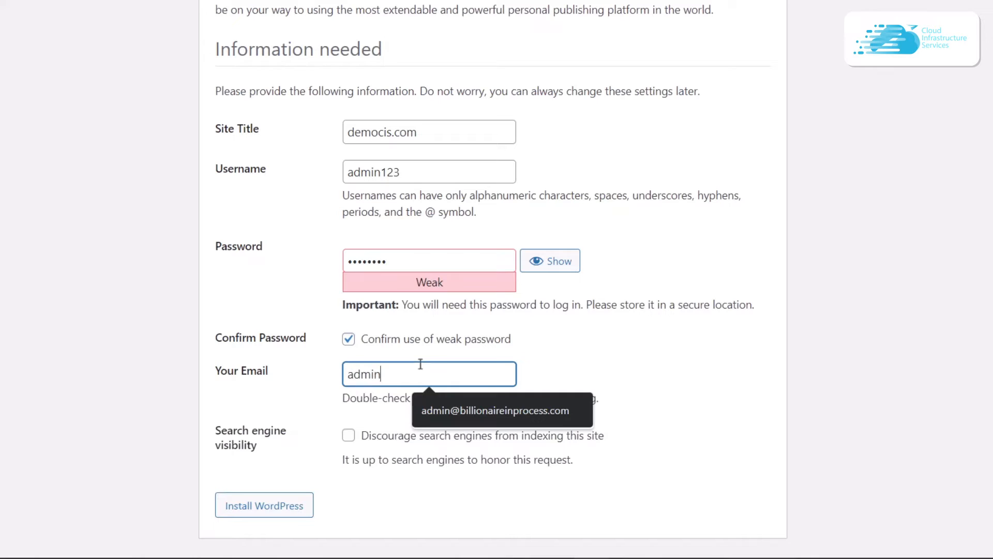
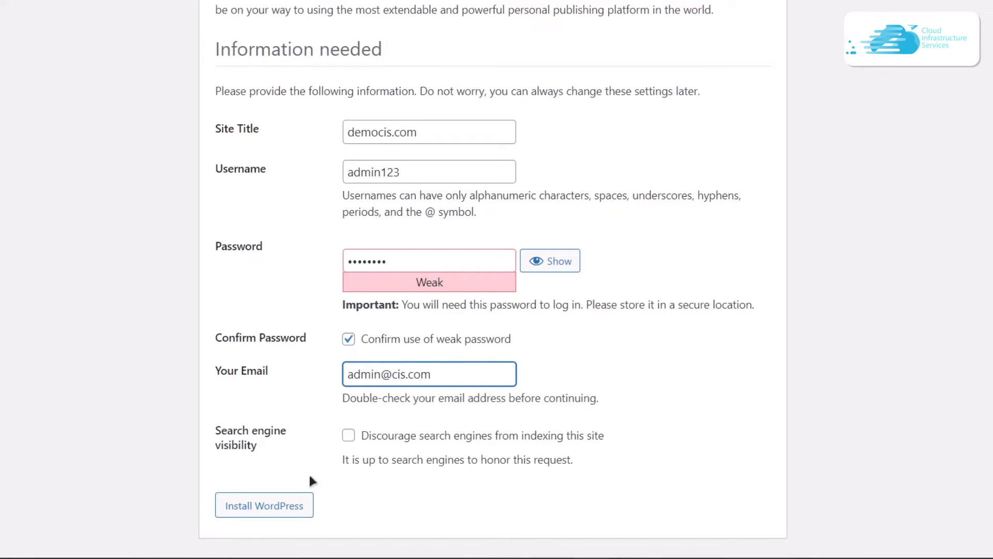
left_click(272, 509)
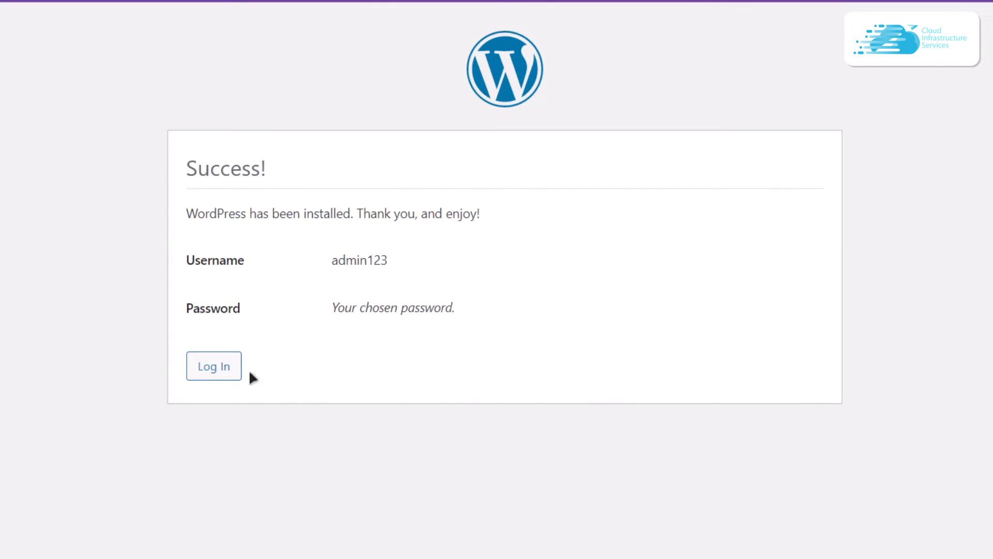
- Sign in on the WordPress login page with the new administrator's username and password
left_click(233, 377)
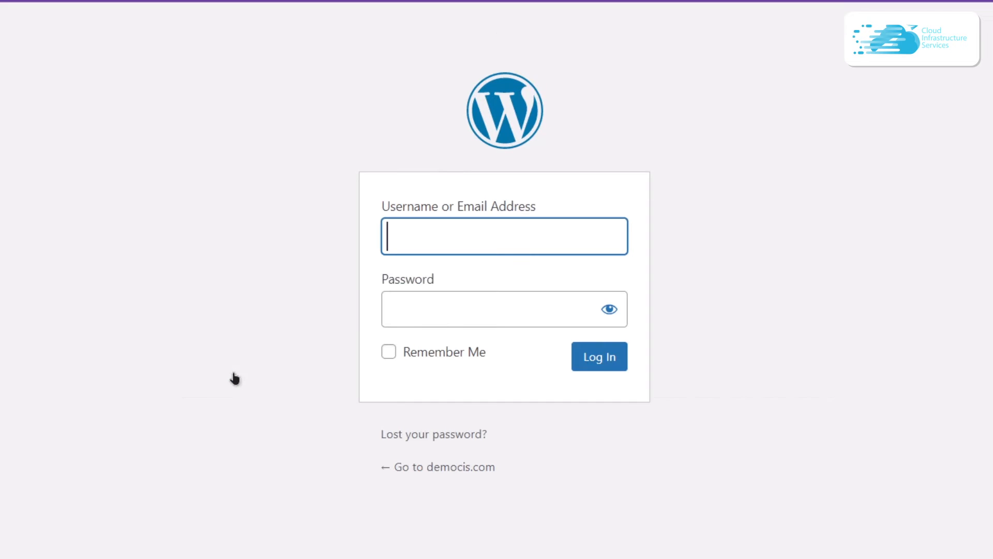
left_click(479, 228)
left_click(479, 228)
type("admin123")
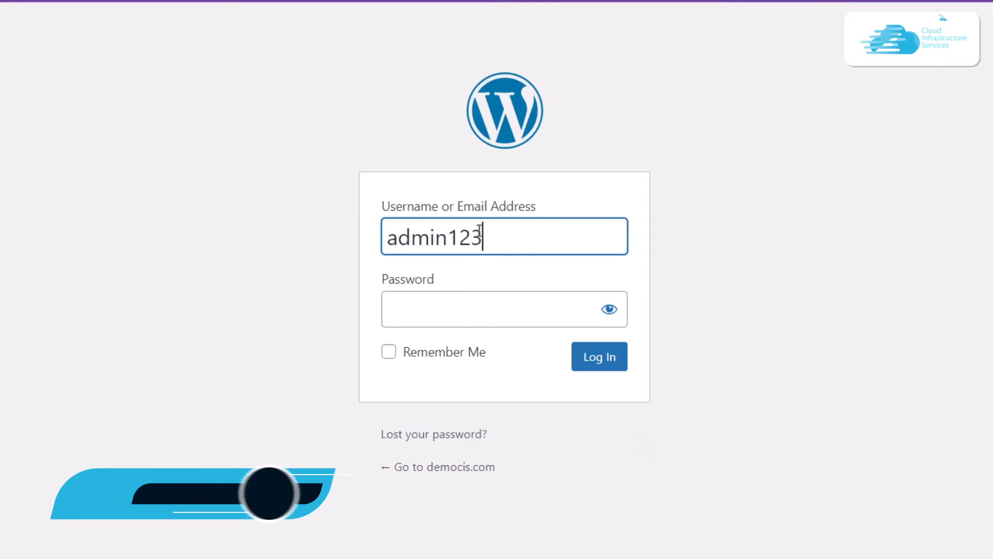
key("Tab")
type("********")
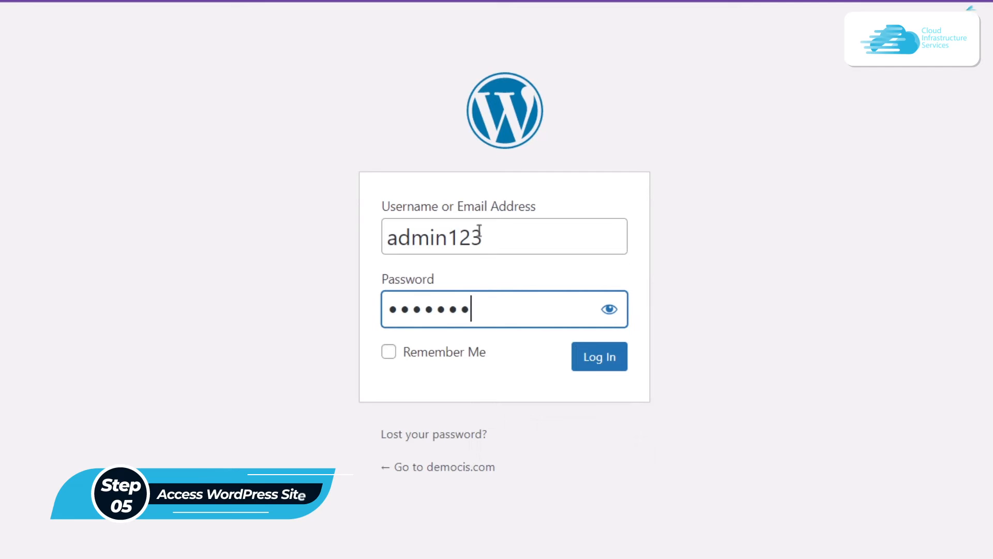
left_click(594, 364)
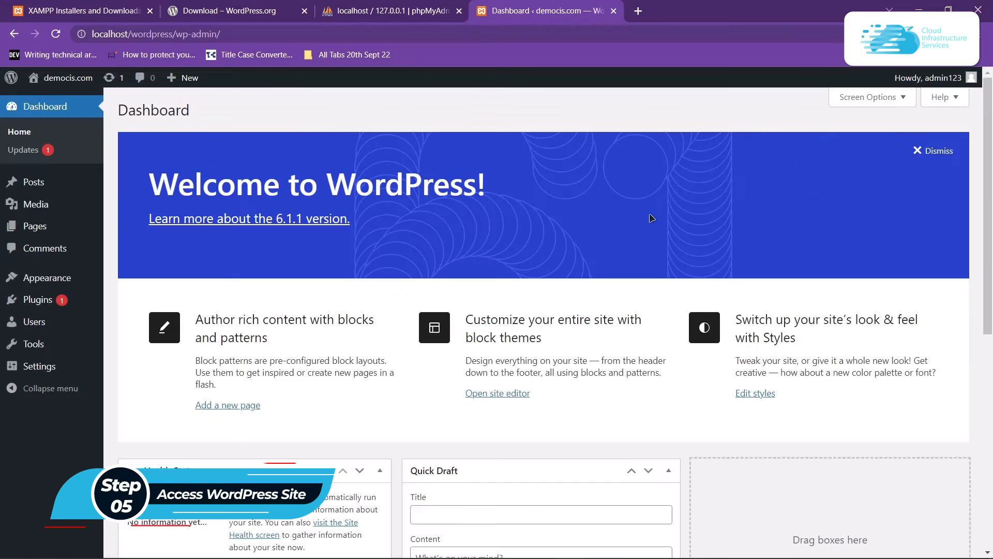